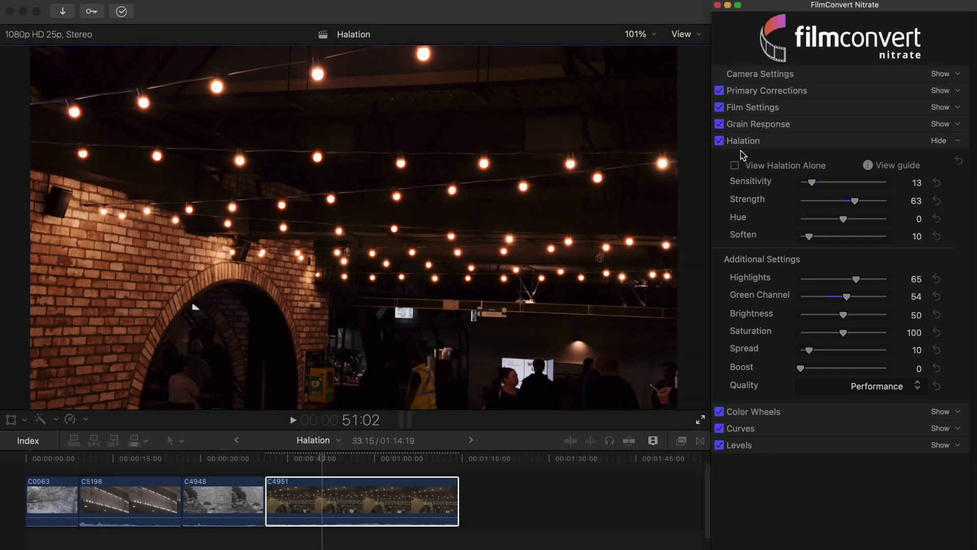
# View the water clip's halation alone, raise Sensitivity and Green Channel, then play it back to review
pyautogui.click(735, 165)
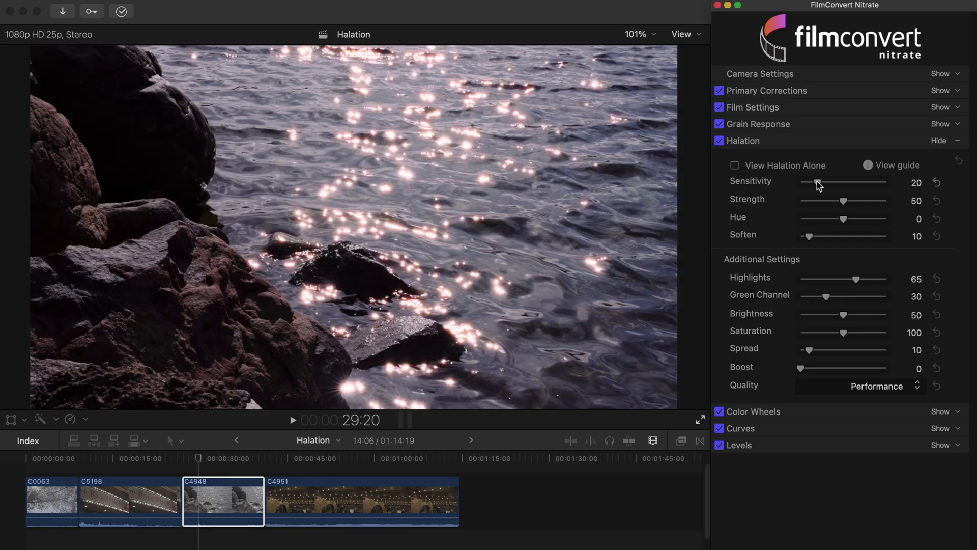
pyautogui.moveTo(816, 183); pyautogui.dragTo(854, 206)
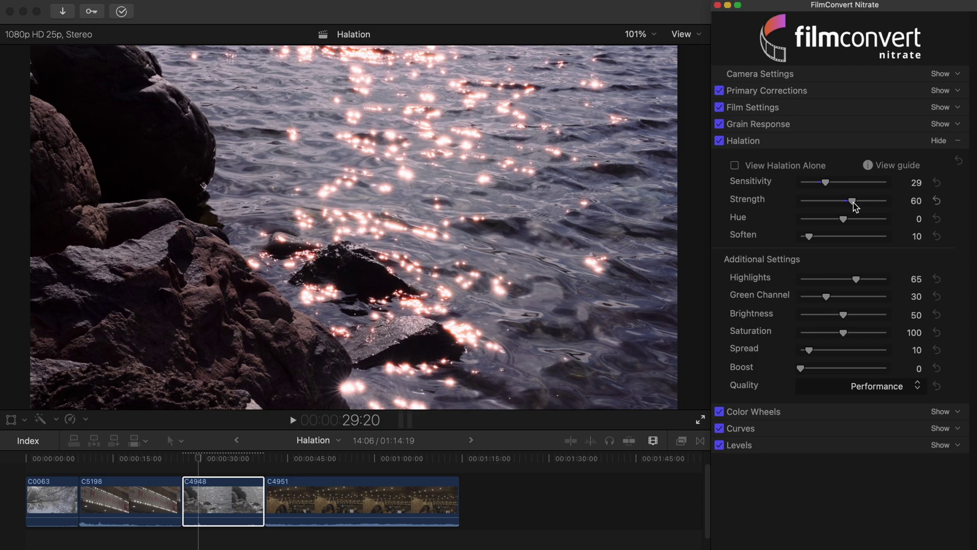
pyautogui.moveTo(826, 297); pyautogui.dragTo(851, 302)
pyautogui.click(292, 419)
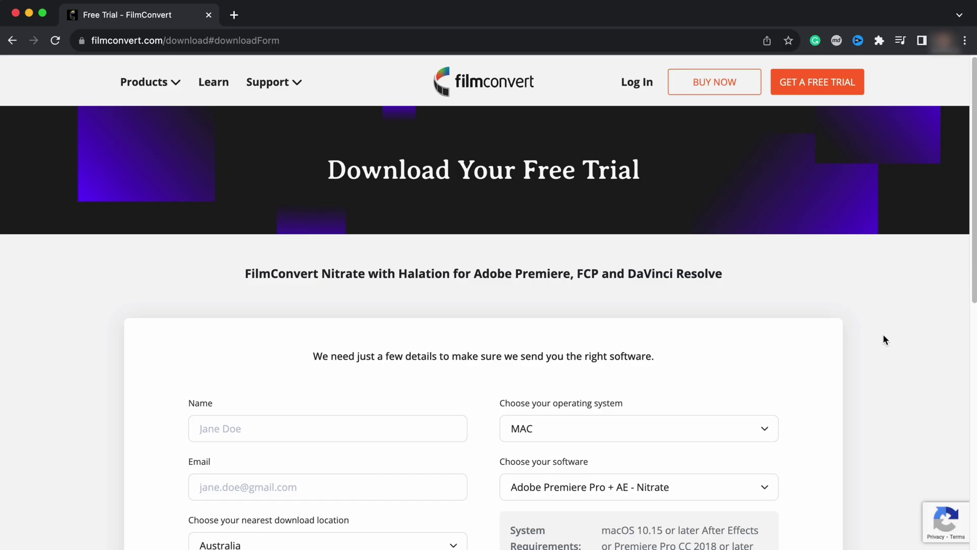
# Choose Final Cut Pro in the trial form's 'Choose your software' dropdown
pyautogui.scroll(-4, 883, 335)
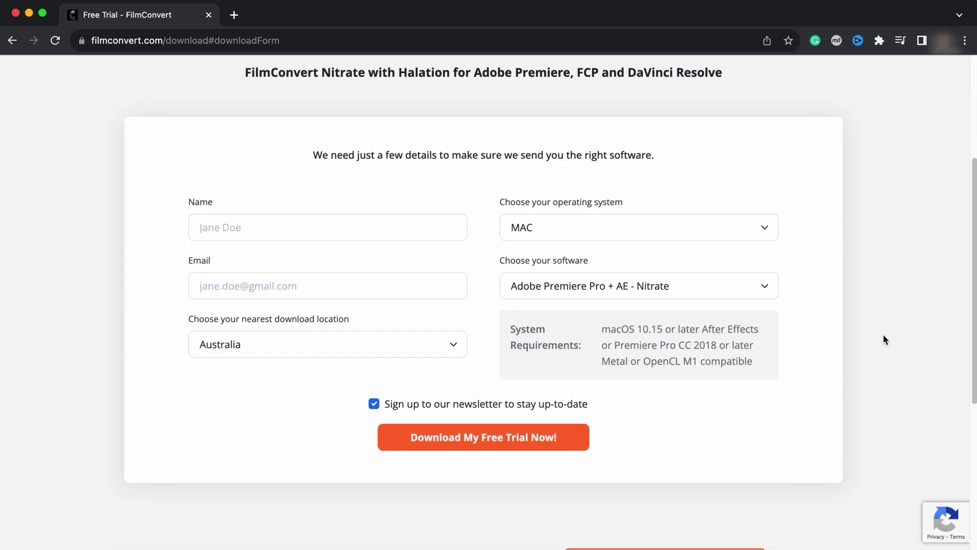
pyautogui.click(751, 276)
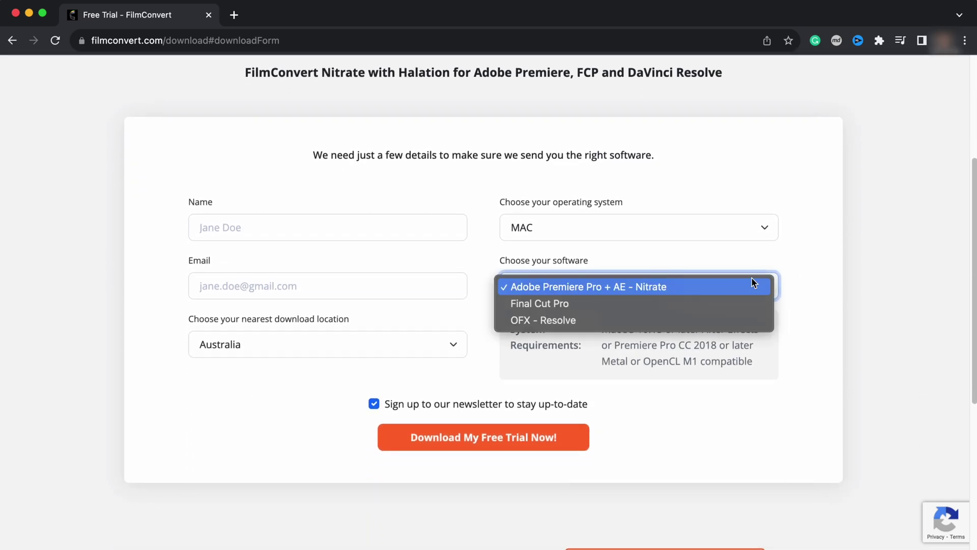
pyautogui.click(714, 304)
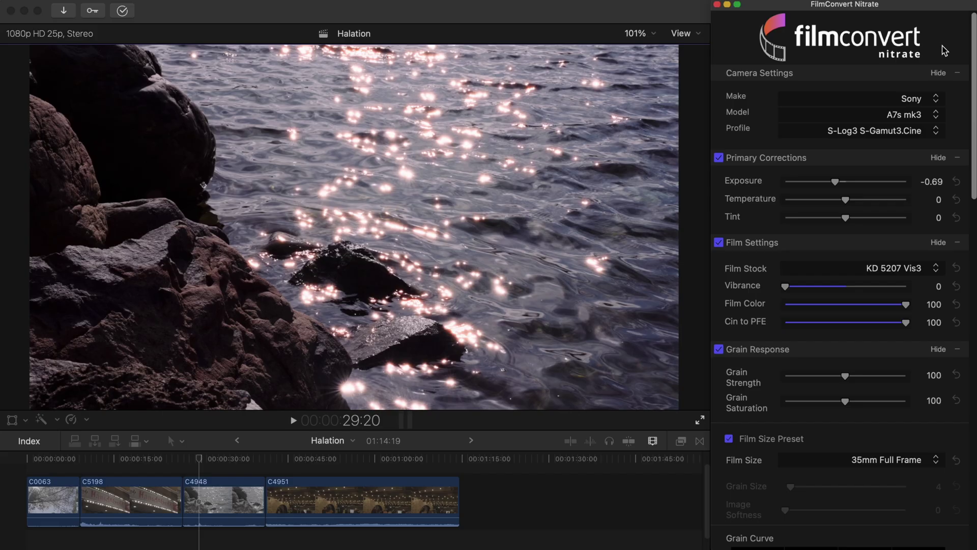
# Scroll the FilmConvert Nitrate panel down to the Halation section
pyautogui.scroll(-5, 944, 50)
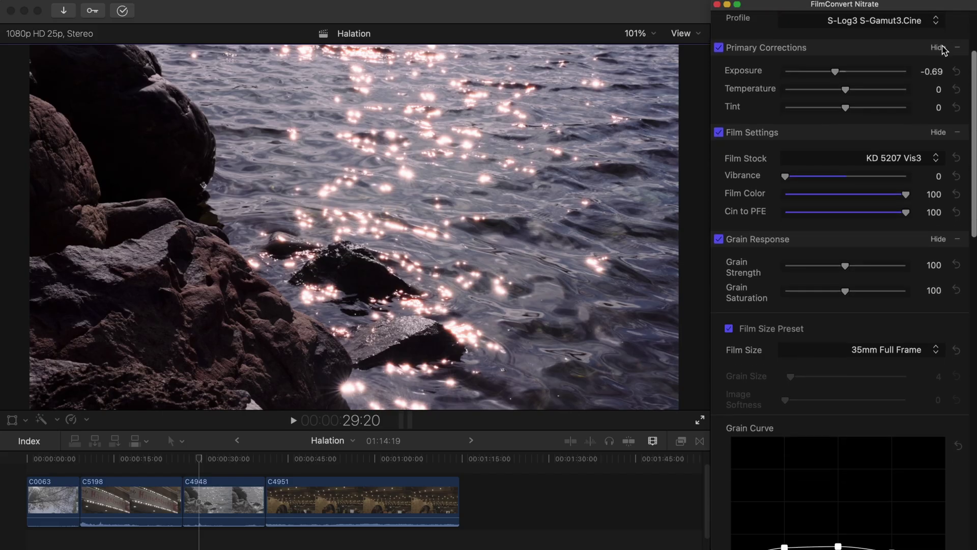
pyautogui.scroll(-7, 944, 49)
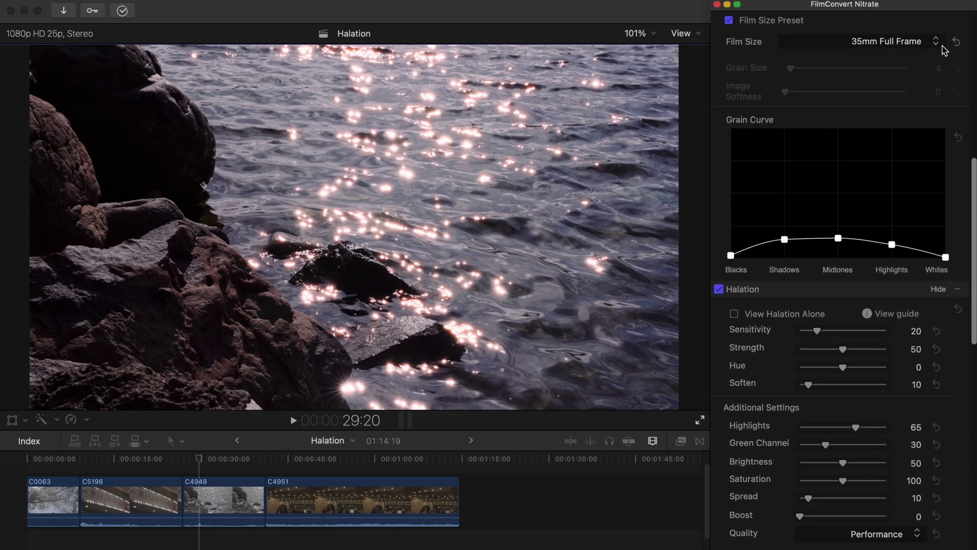
pyautogui.scroll(-1, 944, 50)
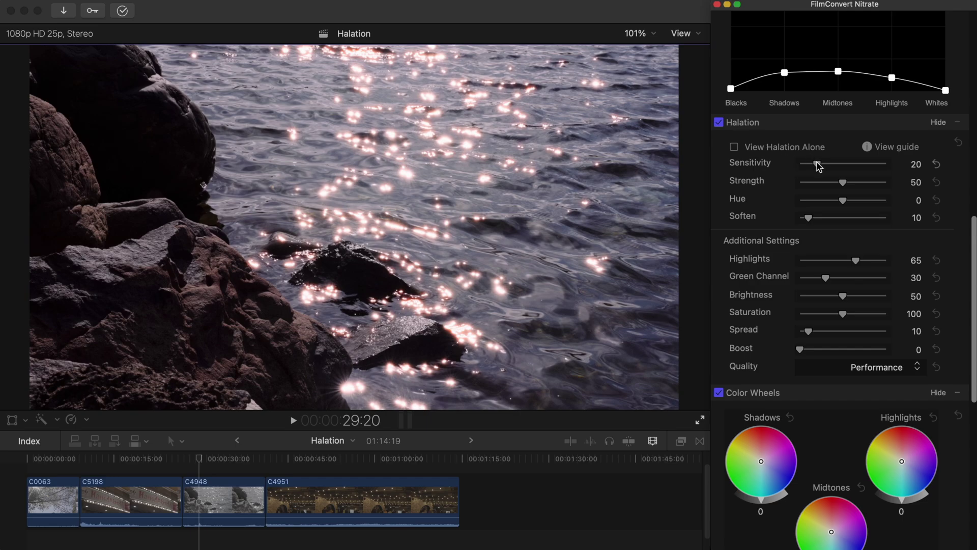
# Try the halation Sensitivity, Green Channel and Saturation sliders, leaving Sensitivity 20, Green Channel 30, Saturation 100
pyautogui.moveTo(816, 164); pyautogui.dragTo(832, 186)
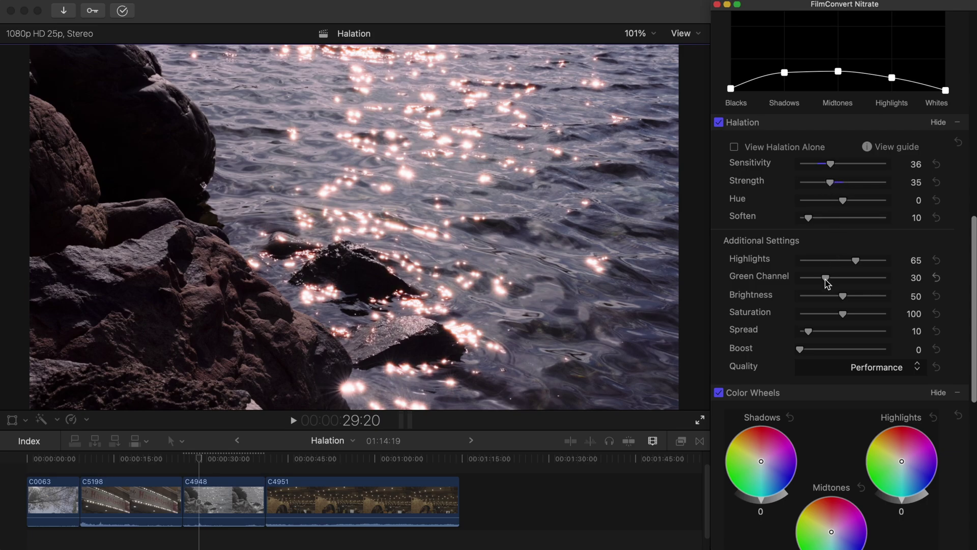
pyautogui.moveTo(827, 283); pyautogui.dragTo(818, 284)
pyautogui.moveTo(843, 315); pyautogui.dragTo(855, 319)
pyautogui.scroll(15, 854, 319)
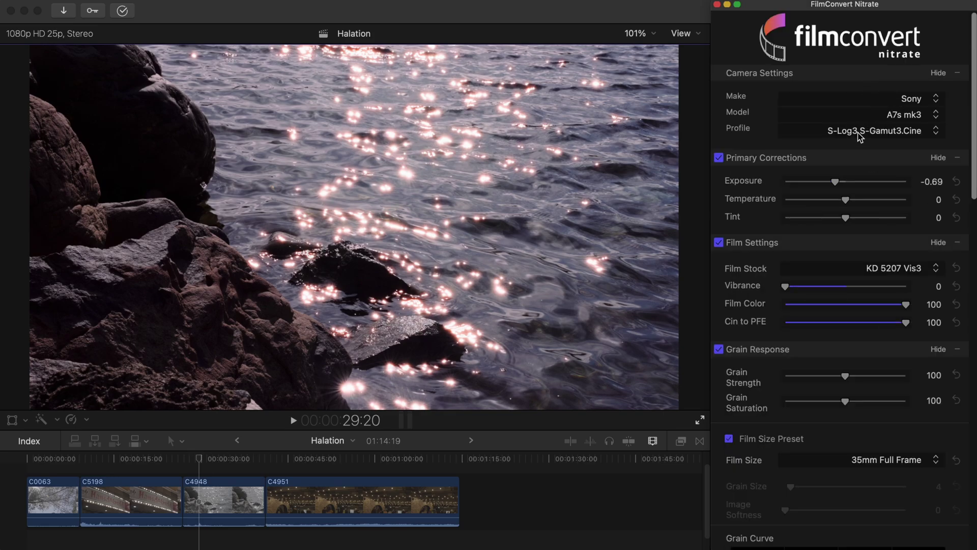
pyautogui.scroll(-15, 858, 135)
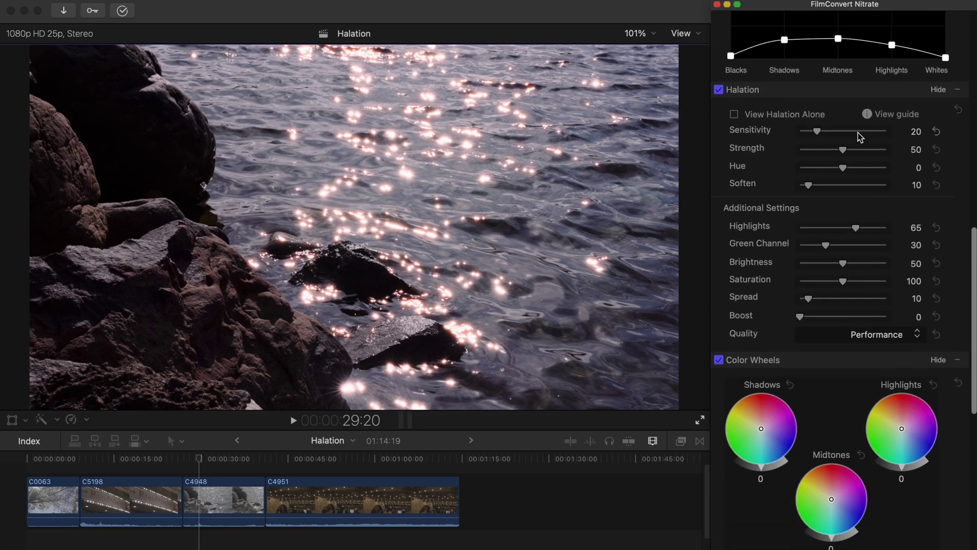
# Compare halation off and on, then set Sensitivity to 17 while viewing the glow alone
pyautogui.click(719, 92)
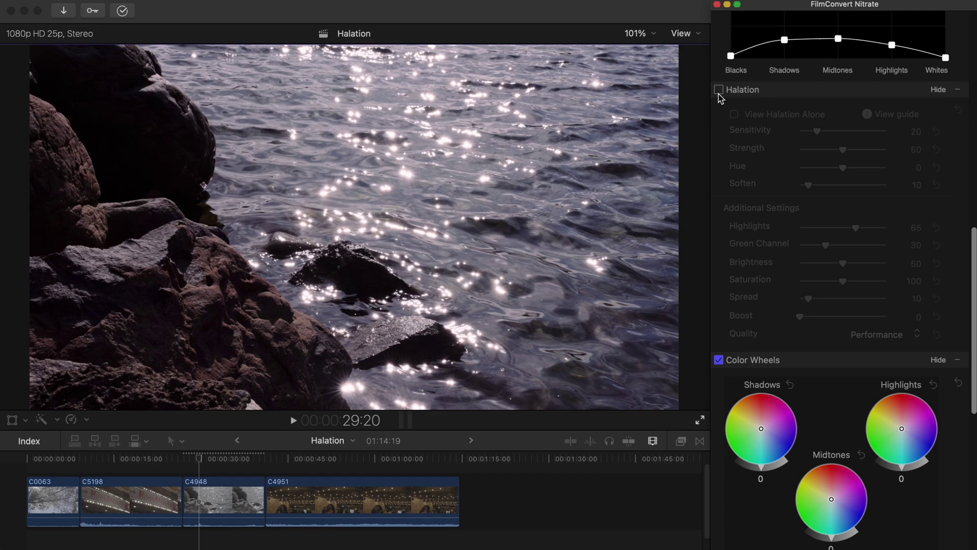
pyautogui.click(719, 92)
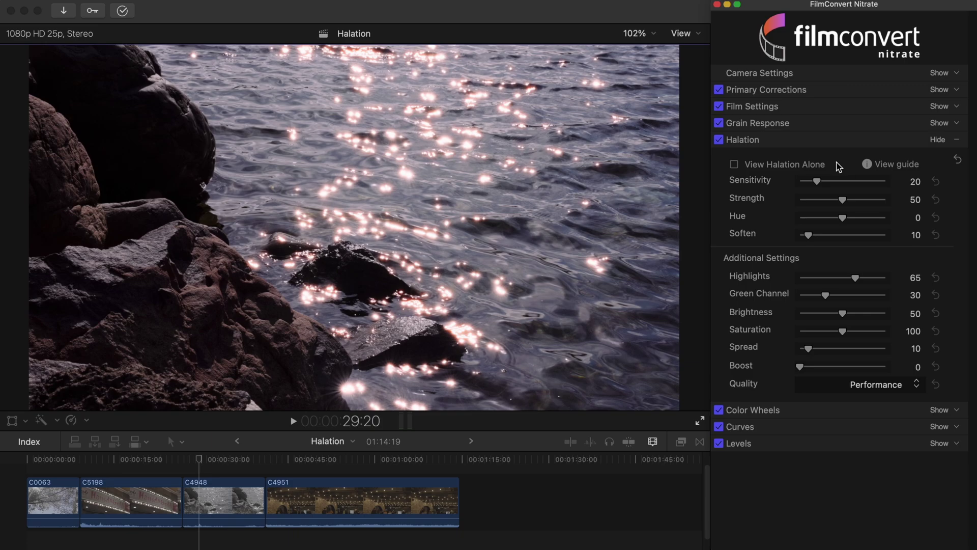
pyautogui.click(734, 164)
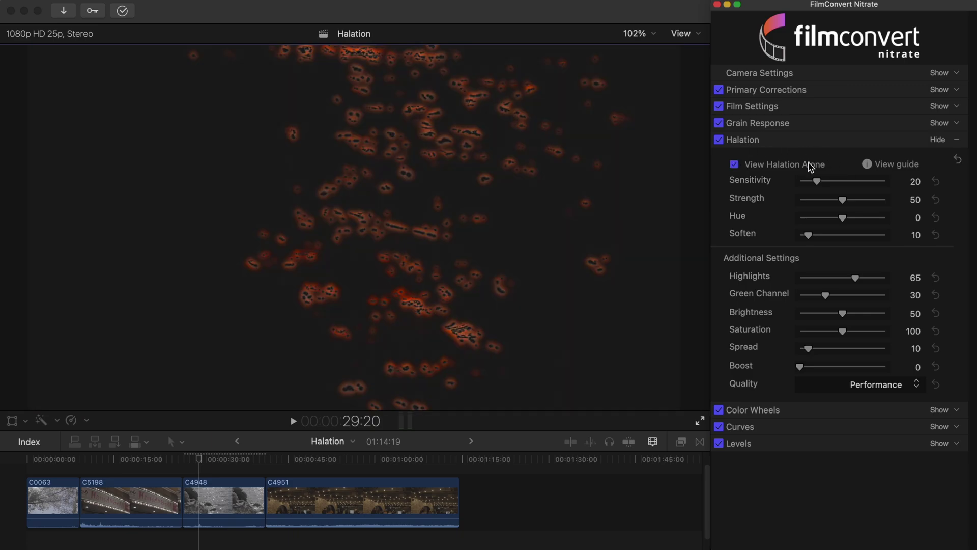
pyautogui.moveTo(817, 182)
pyautogui.mouseDown()
pyautogui.moveTo(881, 184)
pyautogui.moveTo(815, 189)
pyautogui.mouseUp()
pyautogui.click(734, 164)
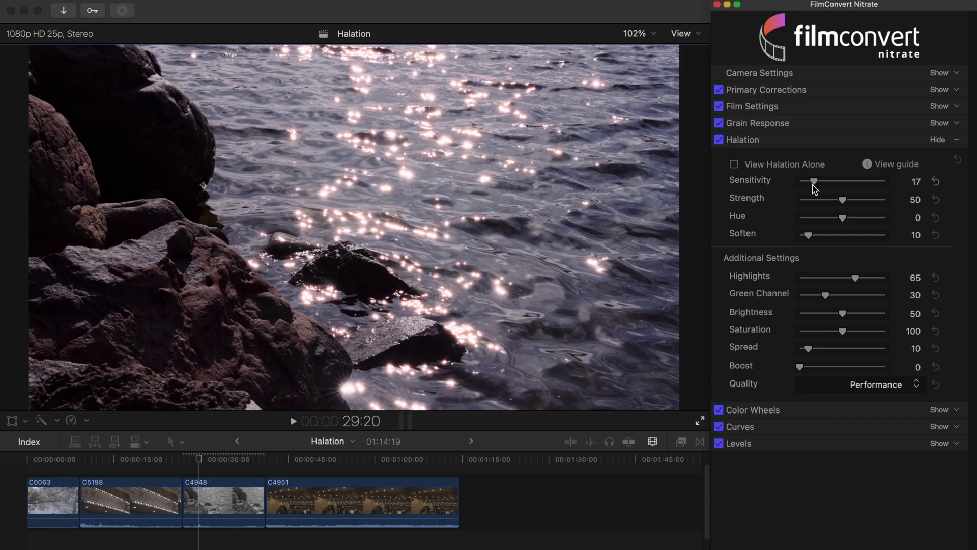
# Raise the water clip's halation Sensitivity to 34 and boost the Green Channel
pyautogui.moveTo(814, 188); pyautogui.dragTo(816, 231)
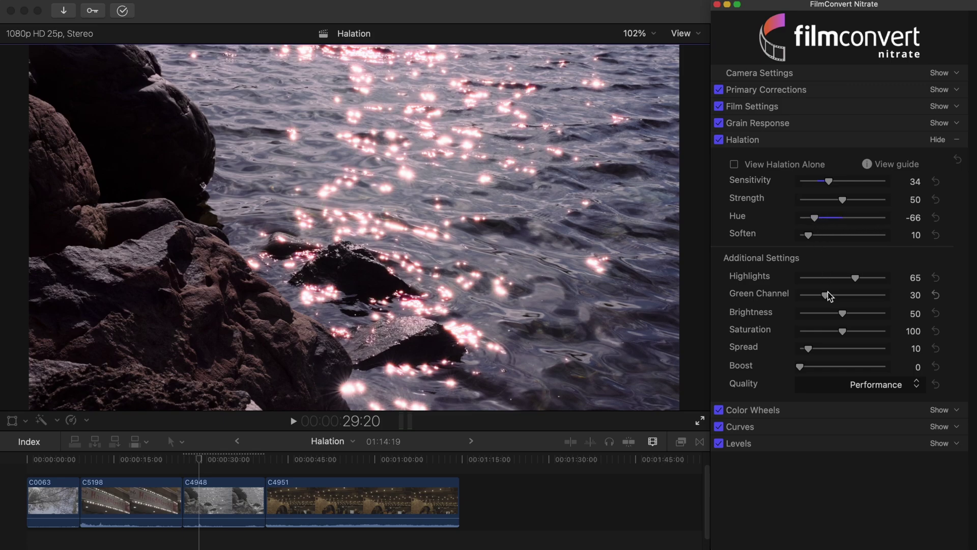
pyautogui.moveTo(828, 295); pyautogui.dragTo(874, 301)
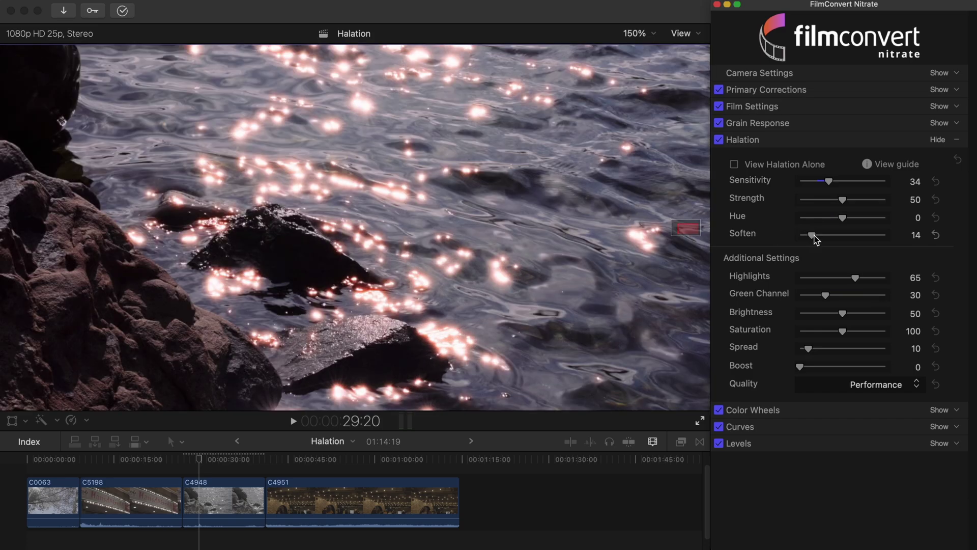
# Widen the glow with Soften 30 and Hue 29, fit the viewer, and close the Nitrate window
pyautogui.moveTo(814, 235); pyautogui.dragTo(855, 228)
pyautogui.hotkey('shift', 'z')
pyautogui.moveTo(808, 235); pyautogui.dragTo(829, 245)
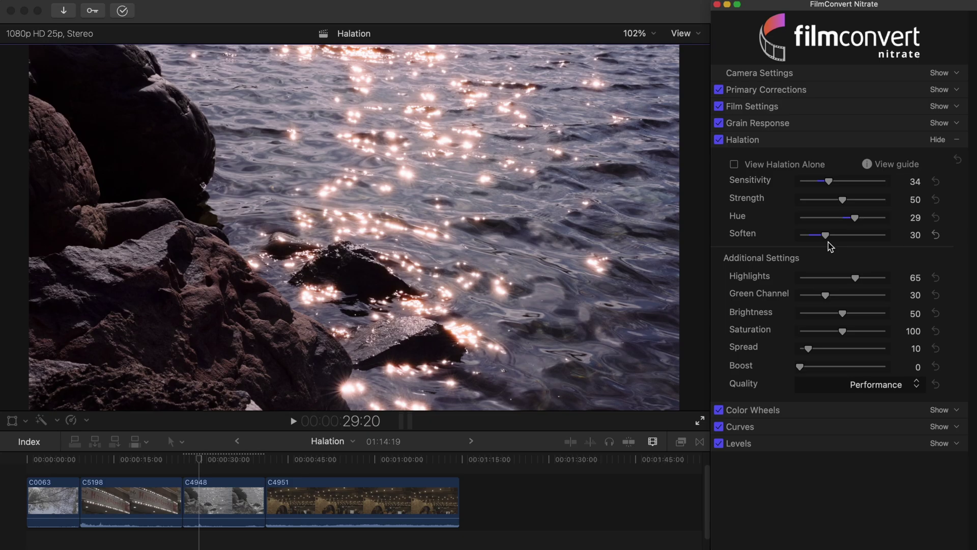
pyautogui.press('super+w')
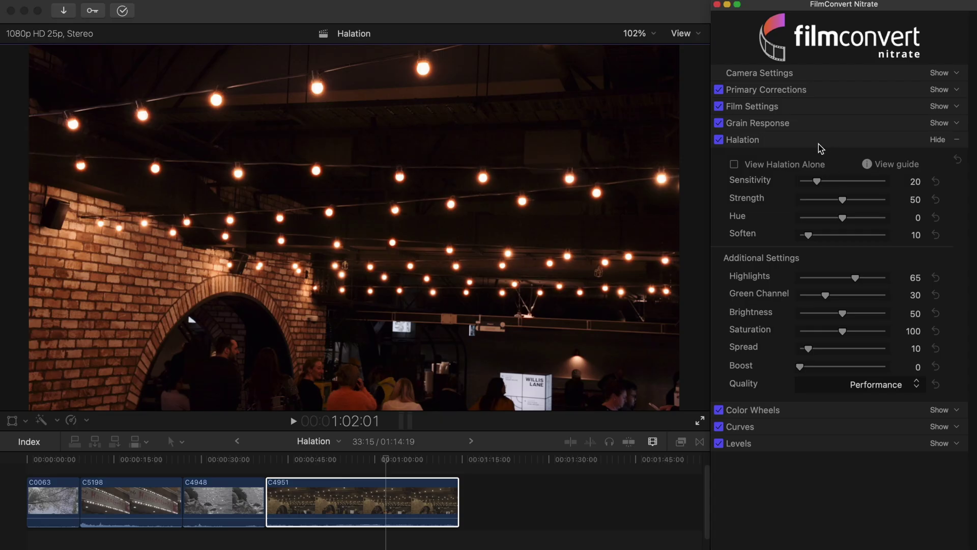
# Compare the night clip with halation off and on, then try its Sensitivity and Hue sliders
pyautogui.click(718, 140)
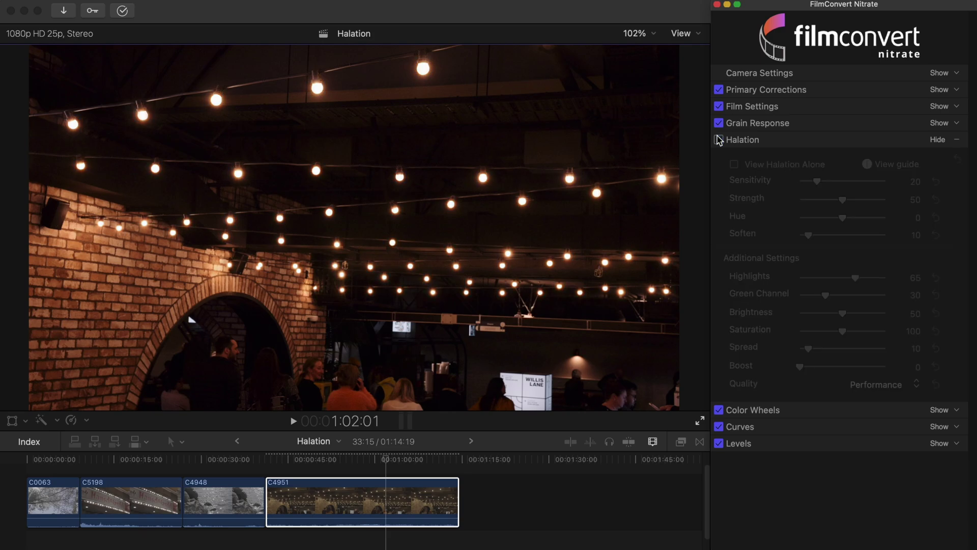
pyautogui.click(718, 140)
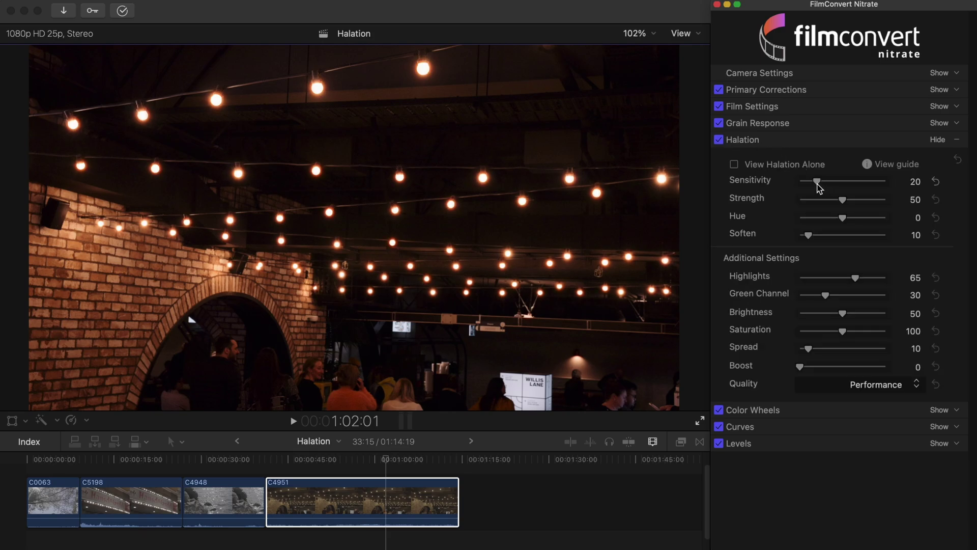
pyautogui.moveTo(817, 186); pyautogui.dragTo(812, 186)
pyautogui.moveTo(842, 217); pyautogui.dragTo(868, 222)
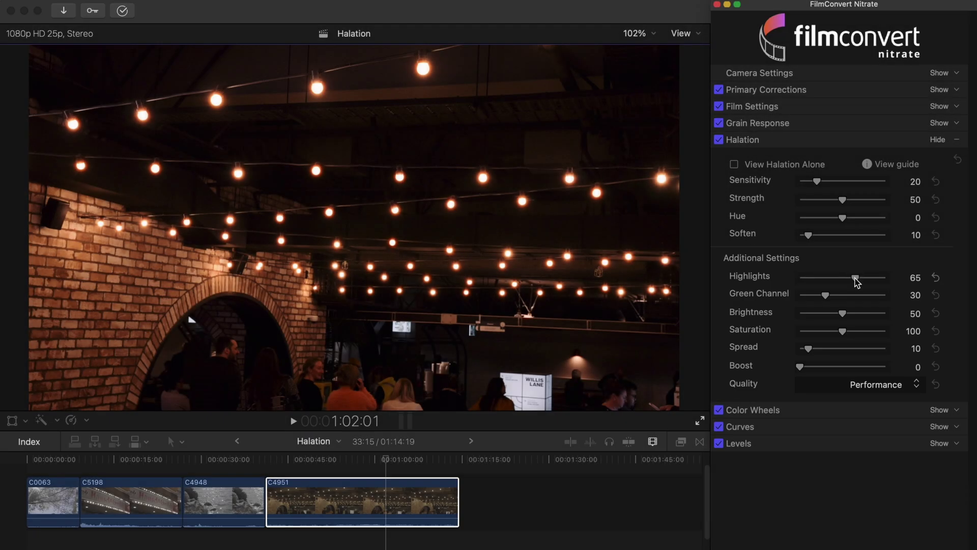
# Set the night clip's halation Highlights to 0 and view the glow on its own
pyautogui.moveTo(855, 277); pyautogui.dragTo(894, 281)
pyautogui.click(734, 164)
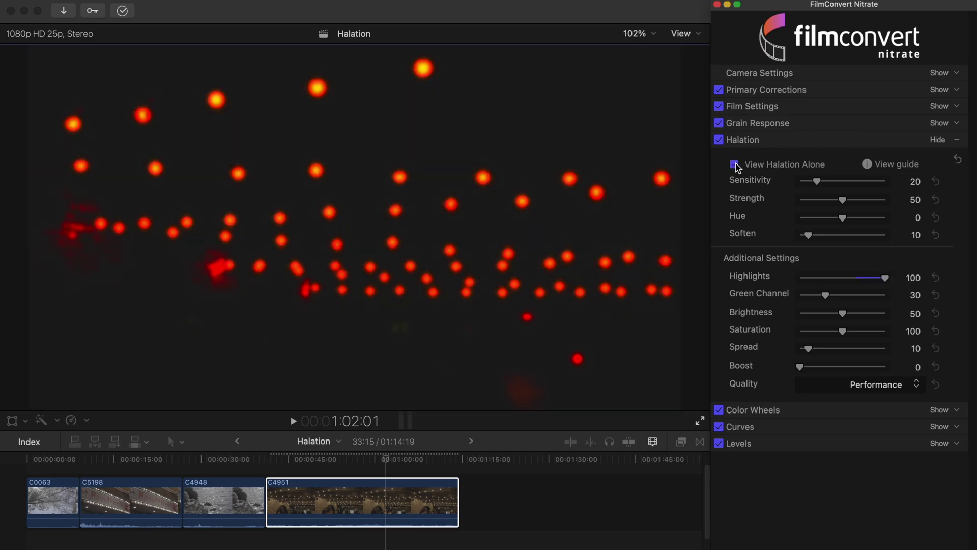
pyautogui.click(735, 164)
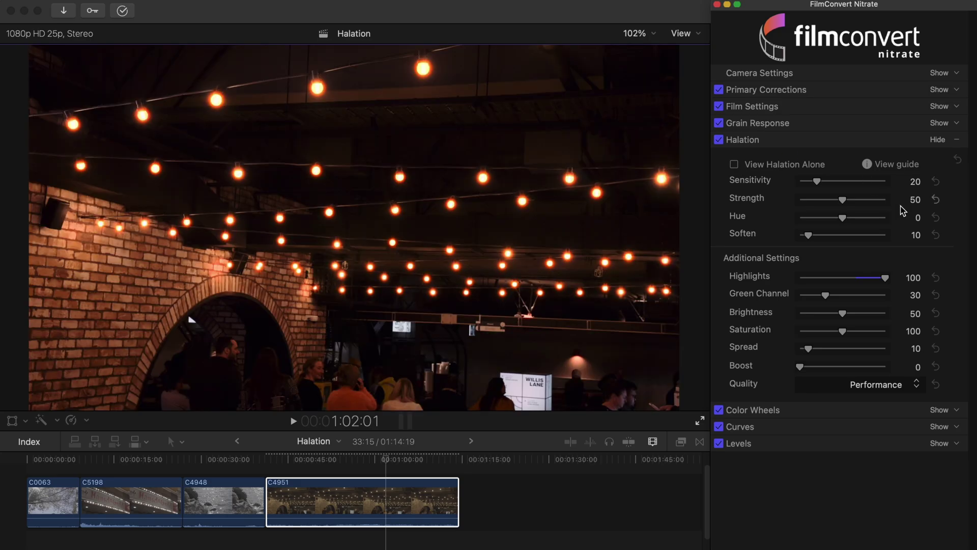
pyautogui.moveTo(886, 282); pyautogui.dragTo(797, 280)
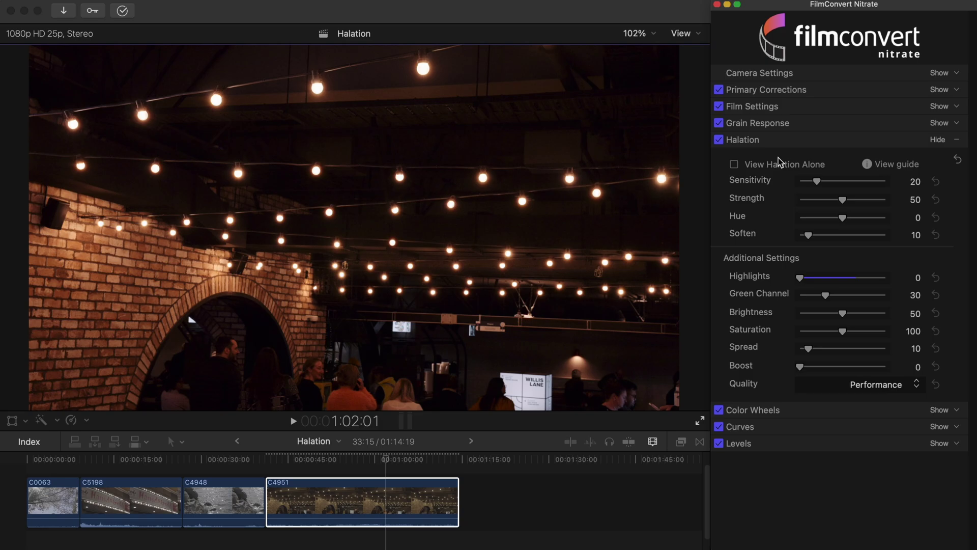
pyautogui.click(734, 165)
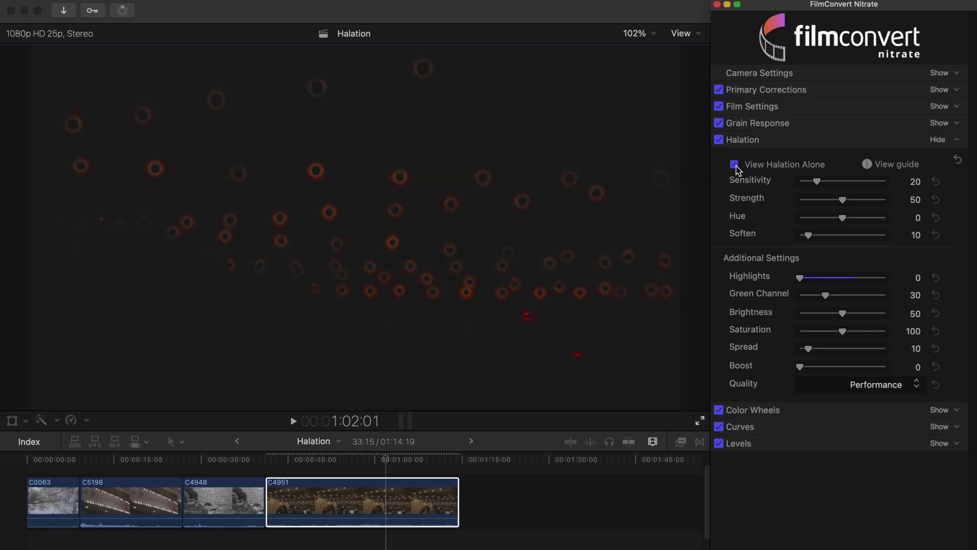
# Sweep the Green Channel on the full image, then drop it to 3 with the glow shown alone
pyautogui.click(735, 165)
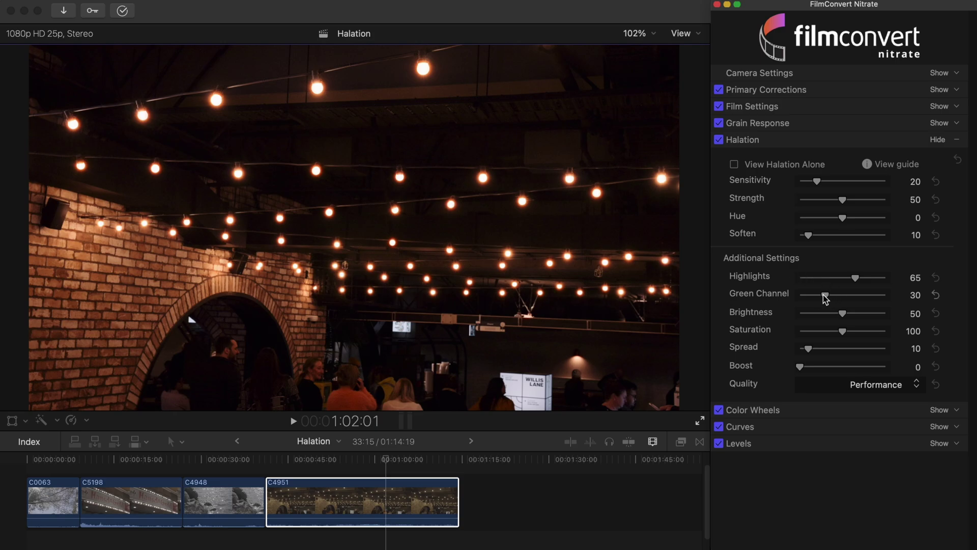
pyautogui.moveTo(822, 295); pyautogui.dragTo(883, 301)
pyautogui.click(734, 165)
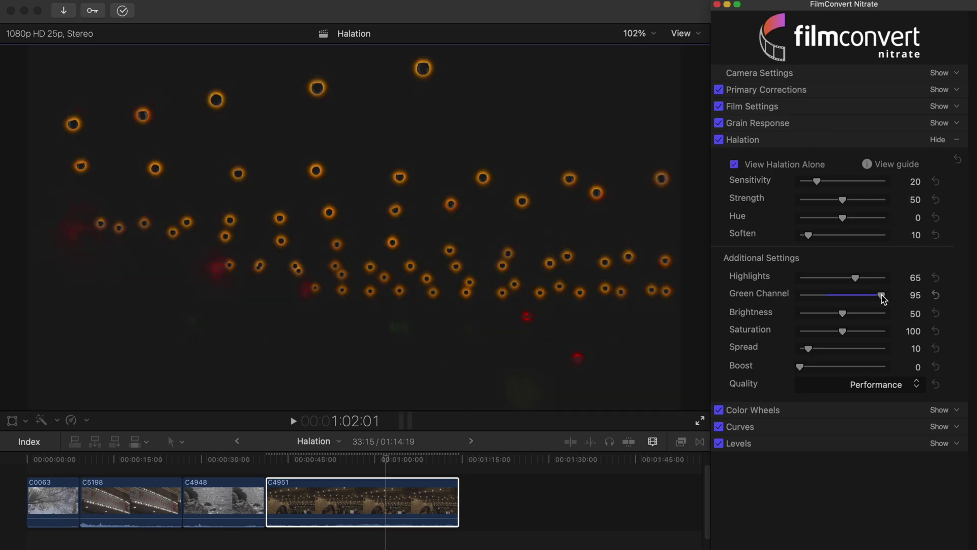
pyautogui.moveTo(880, 296); pyautogui.dragTo(801, 296)
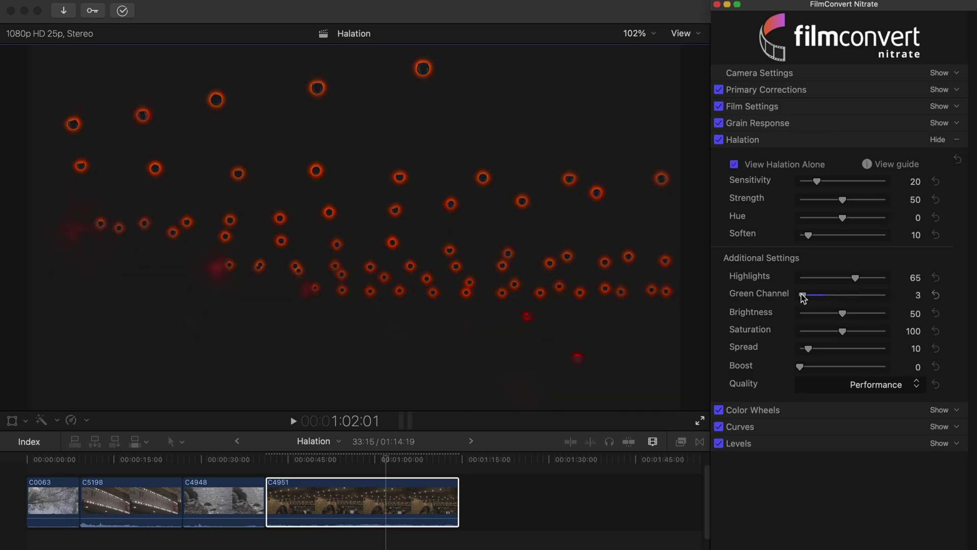
# Raise the string-lights halation Green Channel to 30 and isolate the glow in the viewer
pyautogui.click(734, 164)
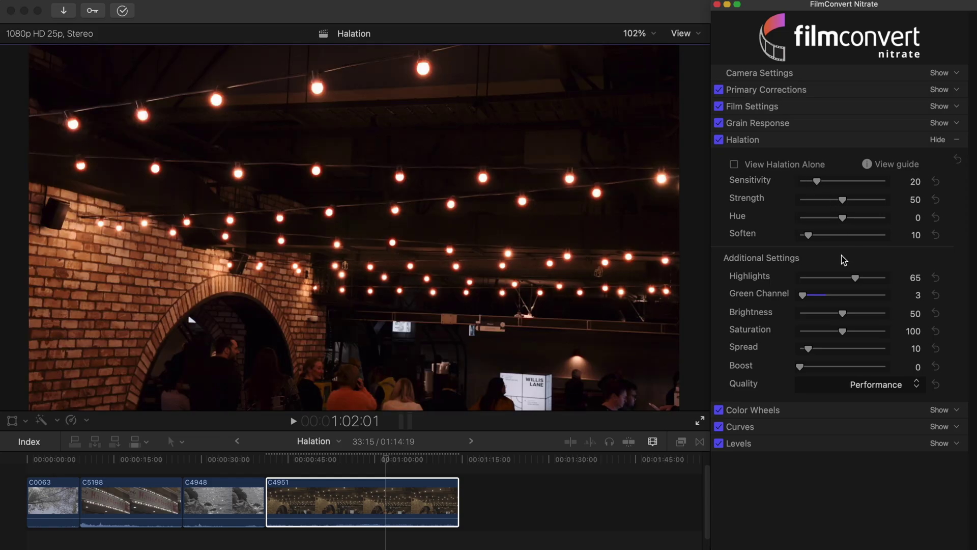
pyautogui.moveTo(803, 296)
pyautogui.mouseDown()
pyautogui.moveTo(879, 301)
pyautogui.moveTo(825, 302)
pyautogui.moveTo(888, 317)
pyautogui.moveTo(800, 314)
pyautogui.mouseUp()
pyautogui.click(734, 165)
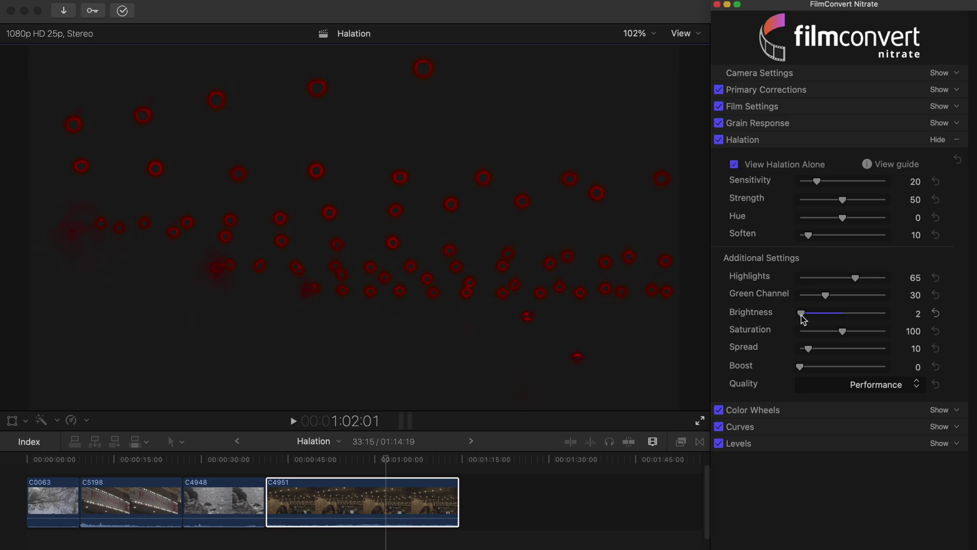
# Test Brightness and Saturation extremes, restore them to 50 and 100, then compare halation off and on
pyautogui.moveTo(801, 314); pyautogui.dragTo(886, 331)
pyautogui.click(734, 164)
pyautogui.click(734, 164)
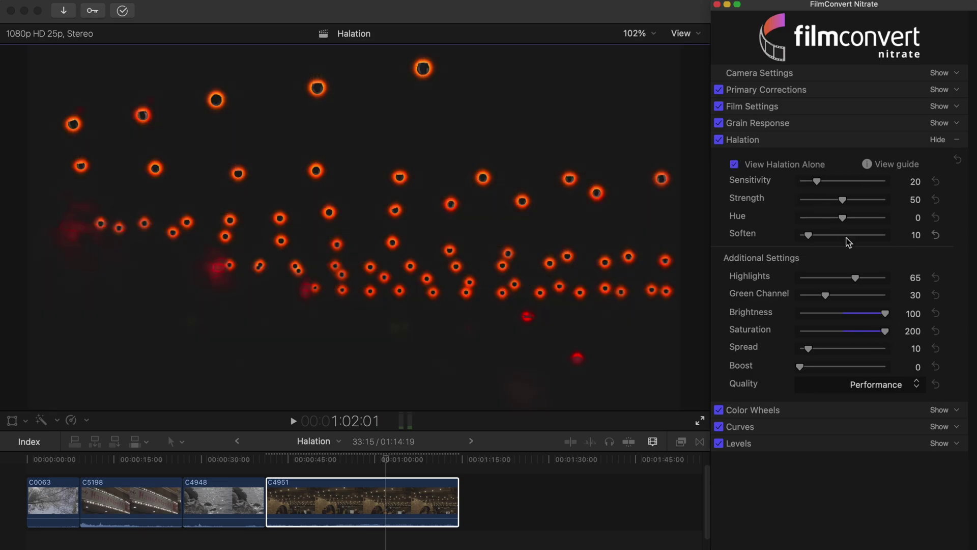
pyautogui.moveTo(885, 331); pyautogui.dragTo(801, 332)
pyautogui.click(734, 164)
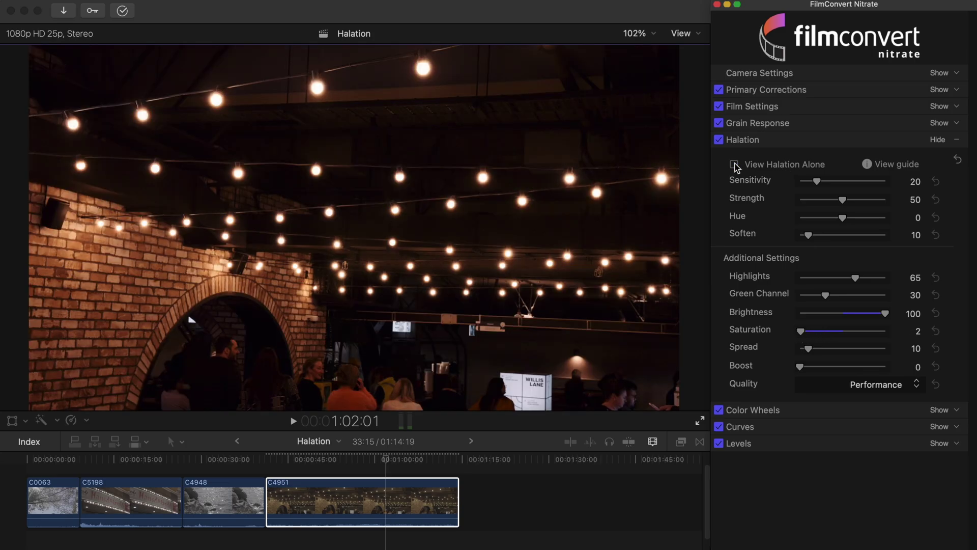
pyautogui.click(719, 139)
pyautogui.click(718, 140)
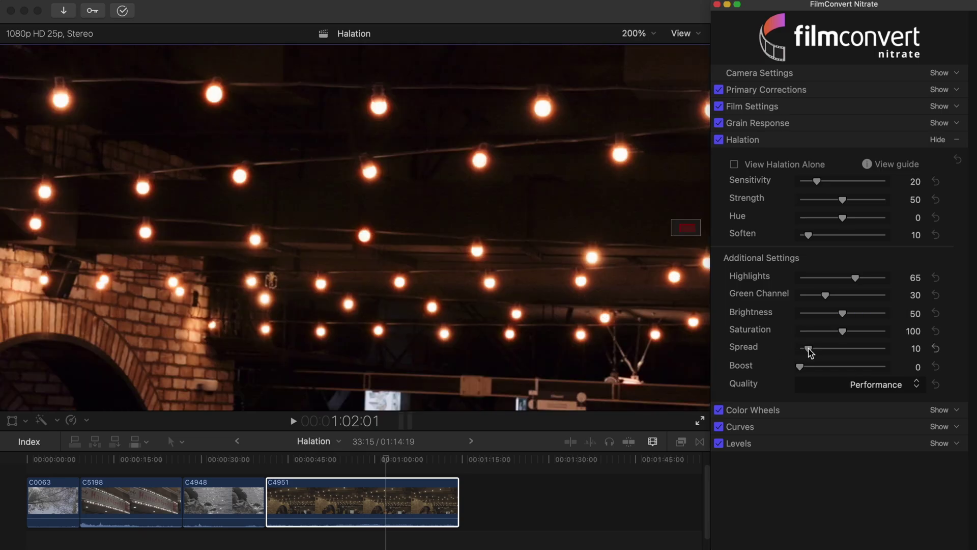
# Set the string-lights halation to Sensitivity 10, Strength 53 and Boost 61, with the frame fitted in the viewer
pyautogui.moveTo(809, 350)
pyautogui.mouseDown()
pyautogui.moveTo(890, 349)
pyautogui.moveTo(789, 352)
pyautogui.moveTo(868, 356)
pyautogui.moveTo(808, 354)
pyautogui.mouseUp()
pyautogui.hotkey('shift', 'z')
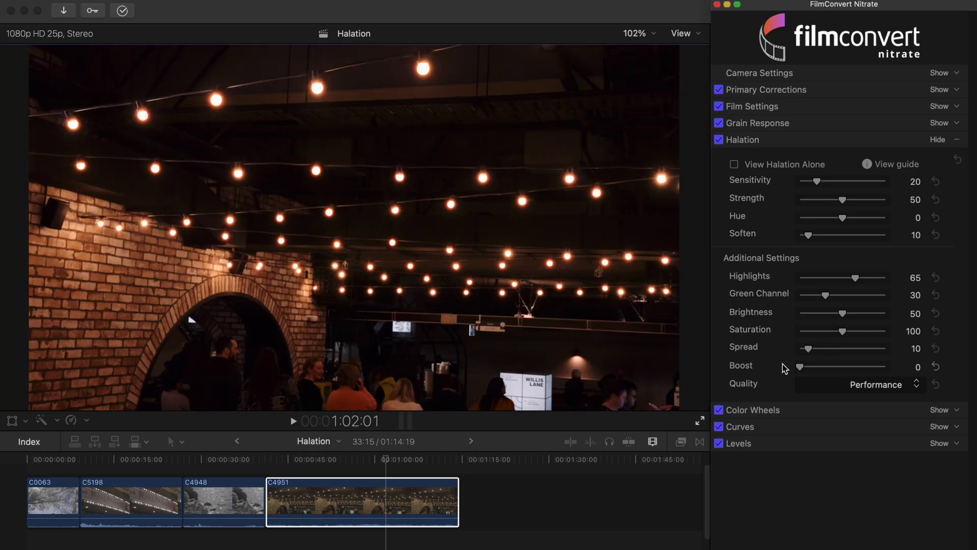
pyautogui.moveTo(800, 367)
pyautogui.mouseDown()
pyautogui.moveTo(856, 369)
pyautogui.moveTo(798, 370)
pyautogui.mouseUp()
pyautogui.moveTo(819, 185); pyautogui.dragTo(807, 185)
pyautogui.moveTo(801, 370)
pyautogui.mouseDown()
pyautogui.moveTo(850, 373)
pyautogui.moveTo(800, 372)
pyautogui.mouseUp()
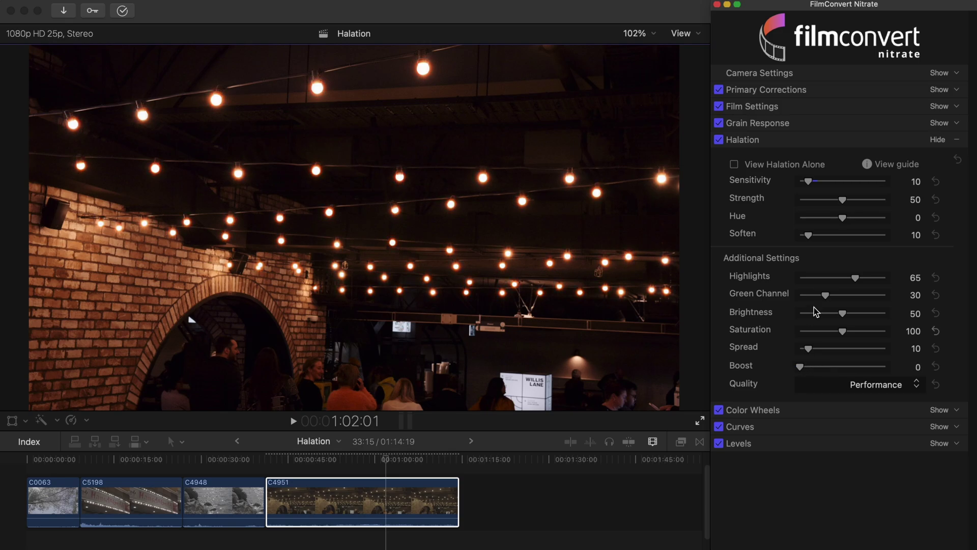
pyautogui.moveTo(844, 202)
pyautogui.mouseDown()
pyautogui.moveTo(874, 208)
pyautogui.moveTo(850, 210)
pyautogui.mouseUp()
pyautogui.moveTo(800, 367); pyautogui.dragTo(852, 366)
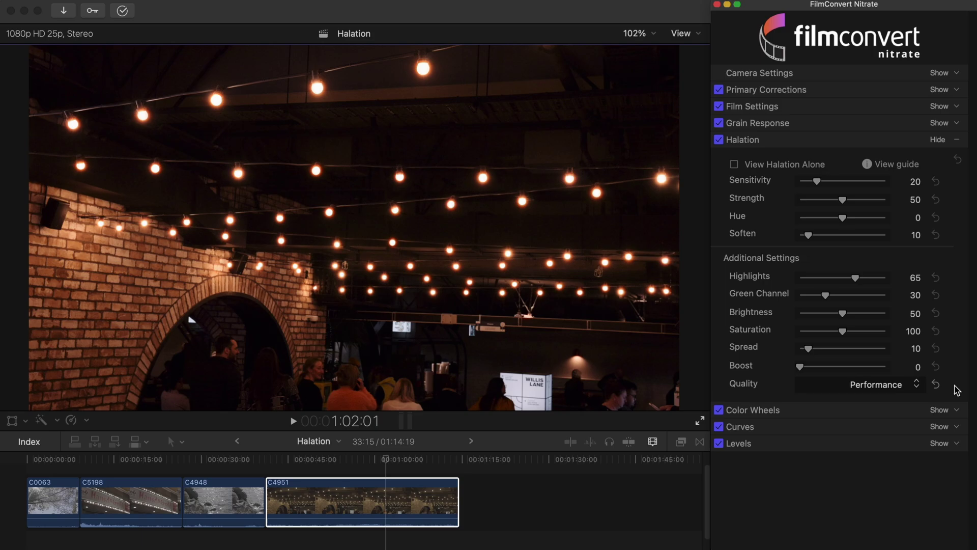
# Try the Balanced and then the highest halation Quality setting
pyautogui.click(916, 386)
pyautogui.click(900, 403)
pyautogui.click(915, 386)
pyautogui.click(891, 402)
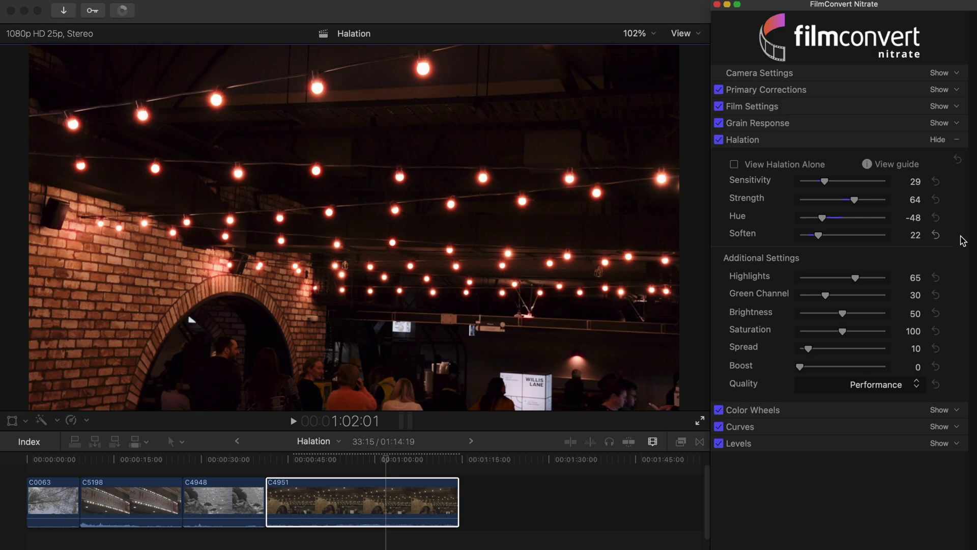
# Reset halation Soften, Hue, Strength and Sensitivity to their defaults
pyautogui.click(936, 235)
pyautogui.click(935, 218)
pyautogui.click(935, 200)
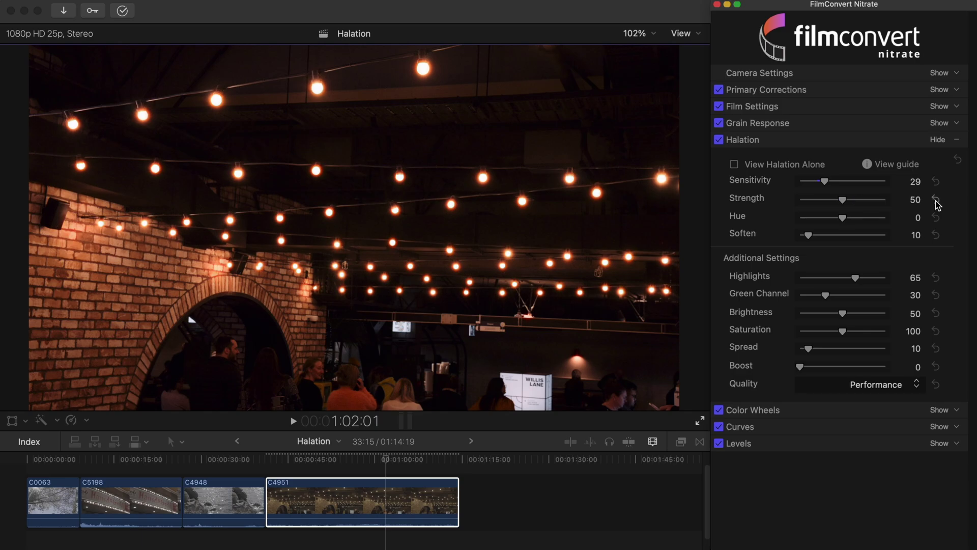
pyautogui.click(935, 183)
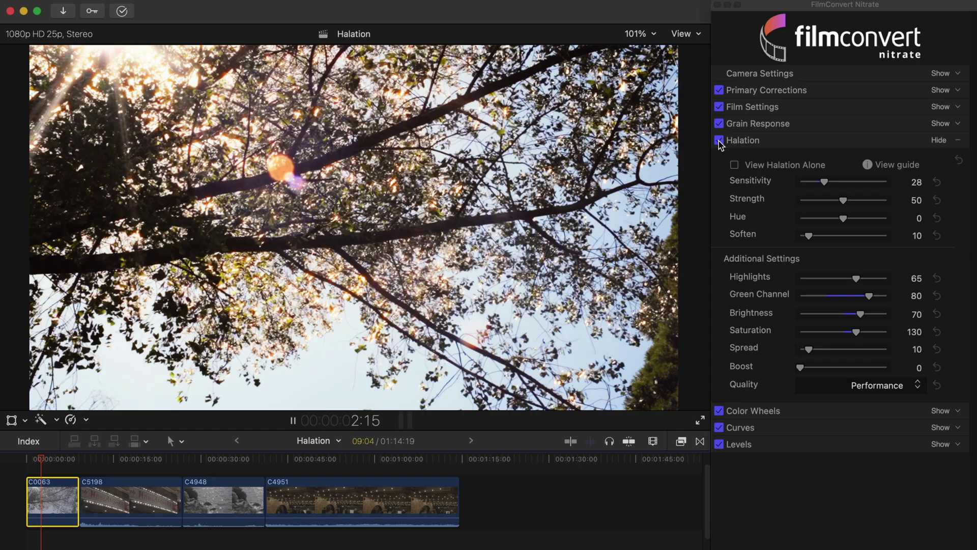
# Toggle the tree clip's halation to compare, then nudge Sensitivity and Green Channel up
pyautogui.click(719, 140)
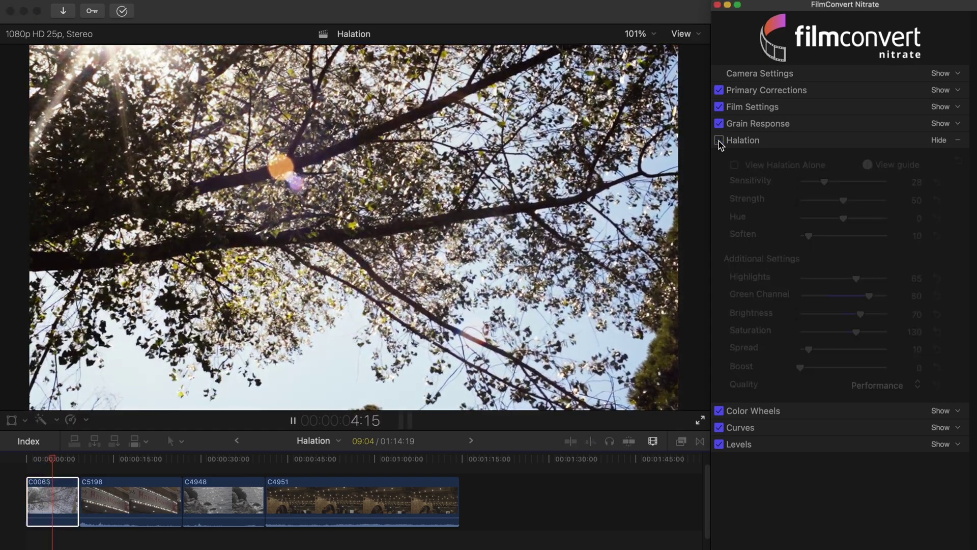
pyautogui.click(718, 141)
pyautogui.click(719, 141)
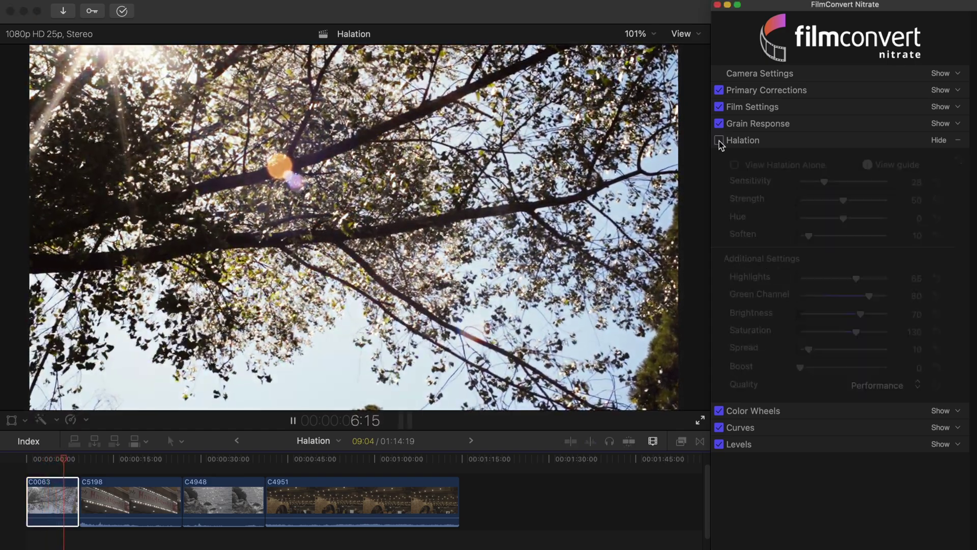
pyautogui.click(719, 140)
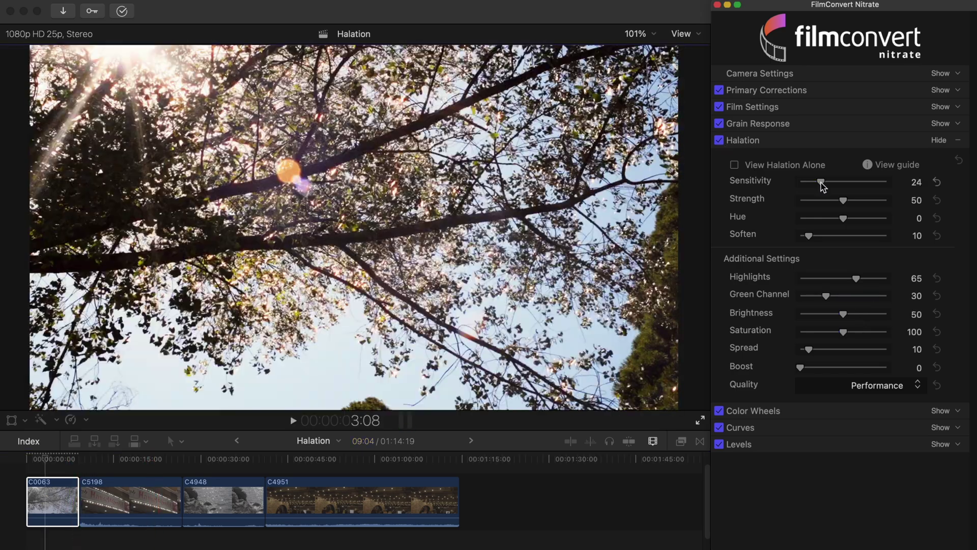
pyautogui.moveTo(820, 182); pyautogui.dragTo(826, 182)
pyautogui.moveTo(826, 296); pyautogui.dragTo(871, 309)
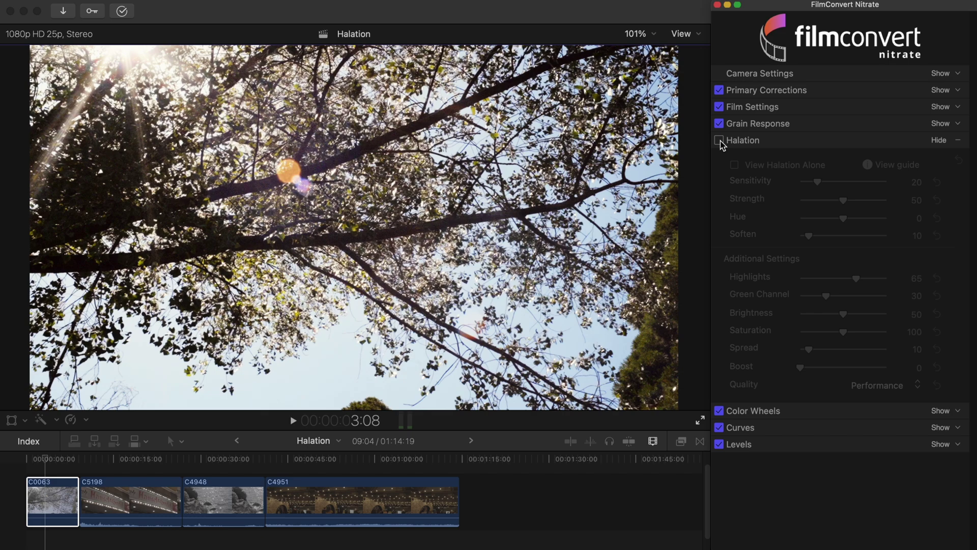
# Enable tree-clip halation at Sensitivity 28, Green Channel 80 and Brightness 70, with Strength reset to 50
pyautogui.click(719, 140)
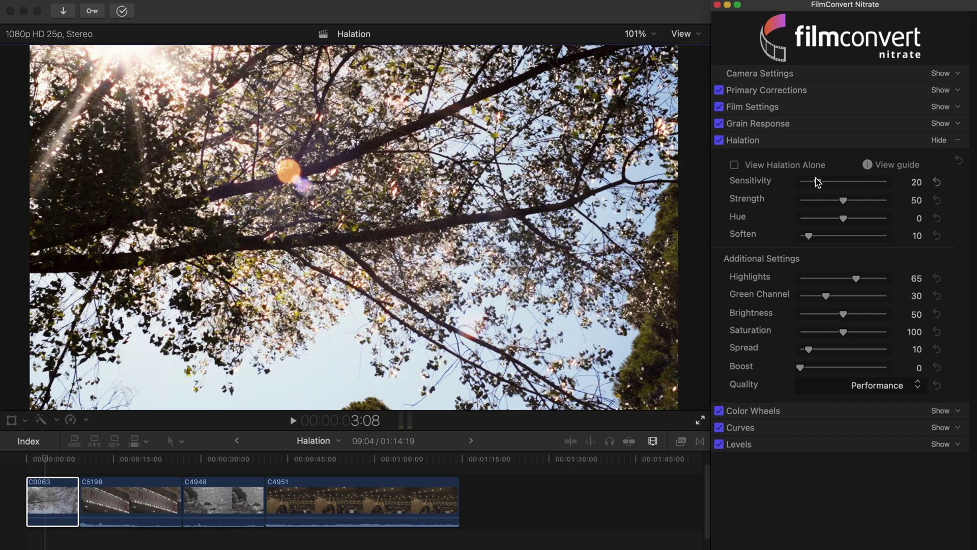
pyautogui.moveTo(817, 182); pyautogui.dragTo(824, 187)
pyautogui.moveTo(845, 203); pyautogui.dragTo(861, 205)
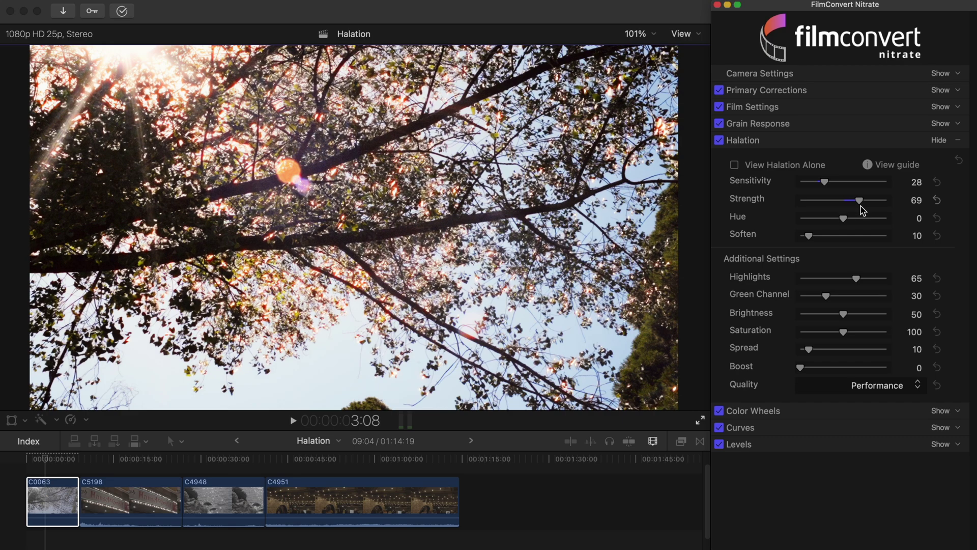
pyautogui.click(938, 200)
pyautogui.moveTo(827, 297); pyautogui.dragTo(870, 297)
pyautogui.moveTo(847, 318); pyautogui.dragTo(858, 337)
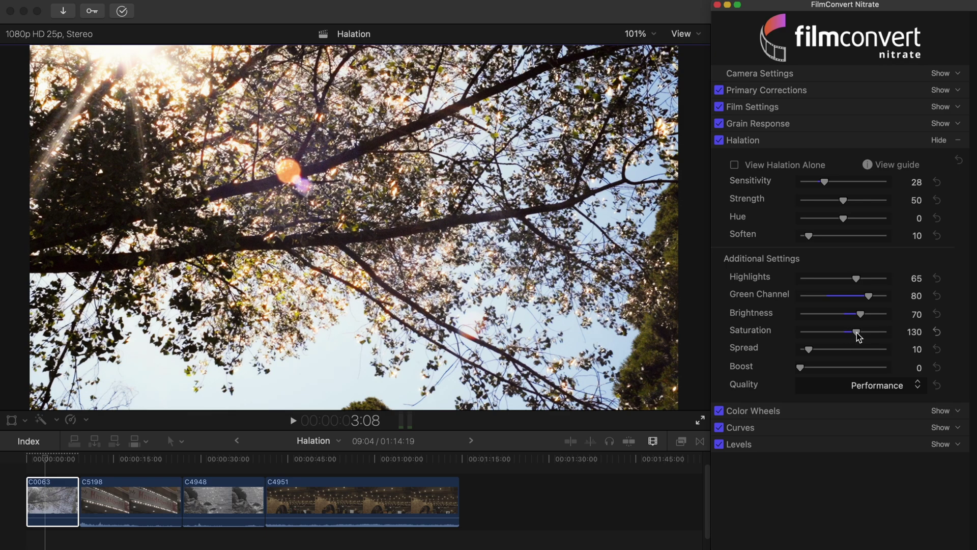
# Play the tree clip, switching halation off and back on to compare
pyautogui.press('space')
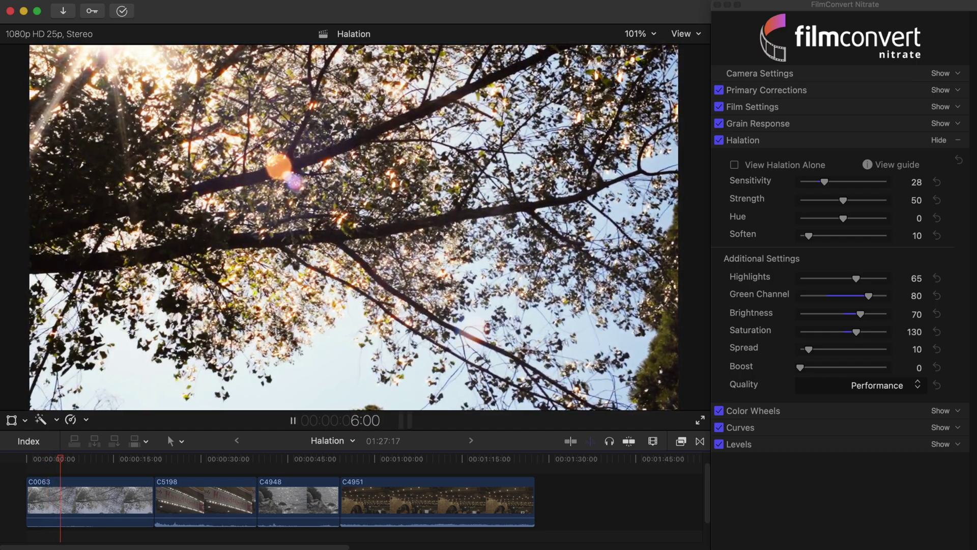
pyautogui.click(718, 140)
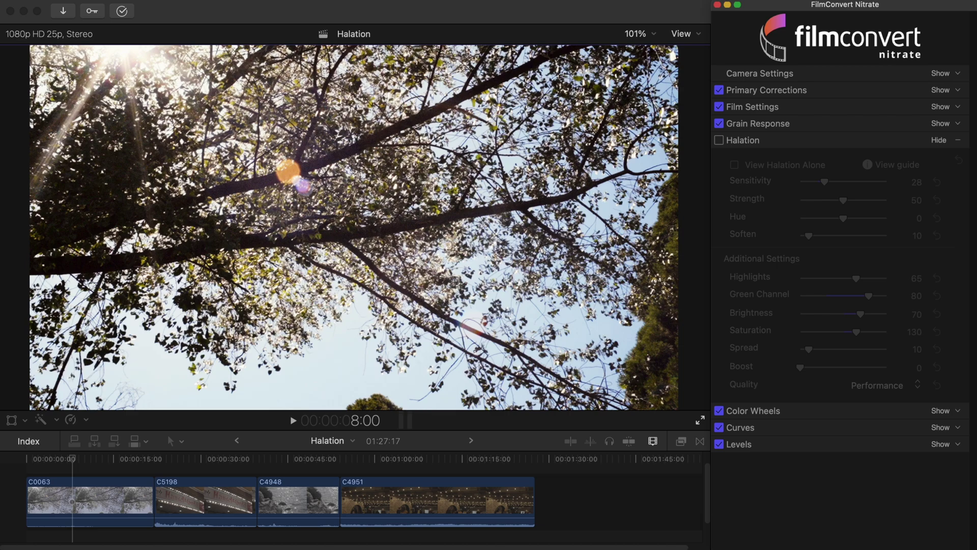
pyautogui.click(718, 140)
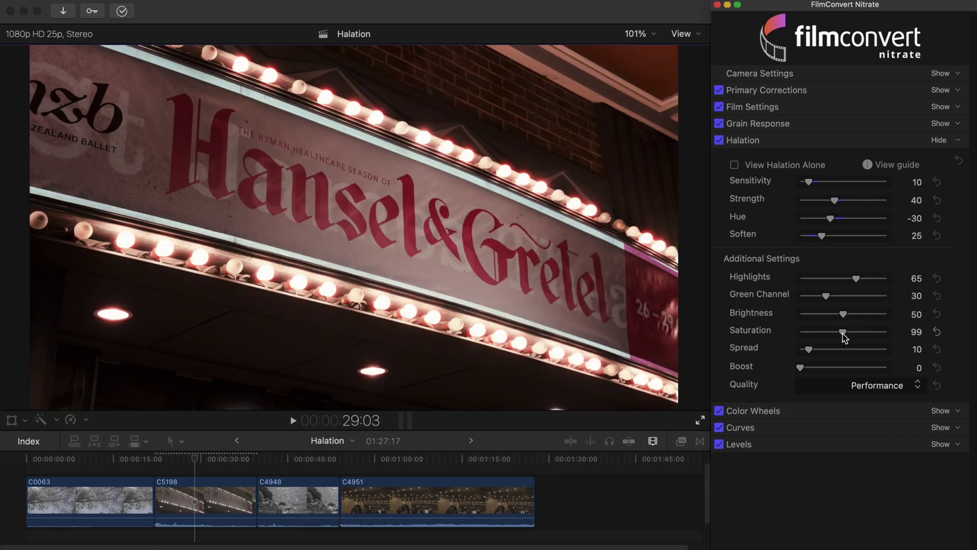
# Enable halation on the Hansel & Gretel marquee clip at its default values
pyautogui.moveTo(845, 333); pyautogui.dragTo(832, 334)
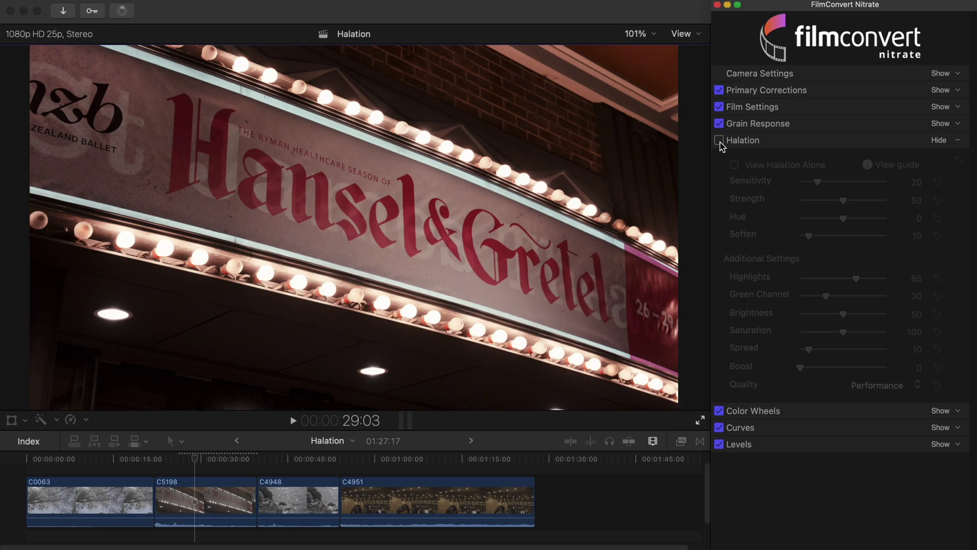
pyautogui.click(718, 140)
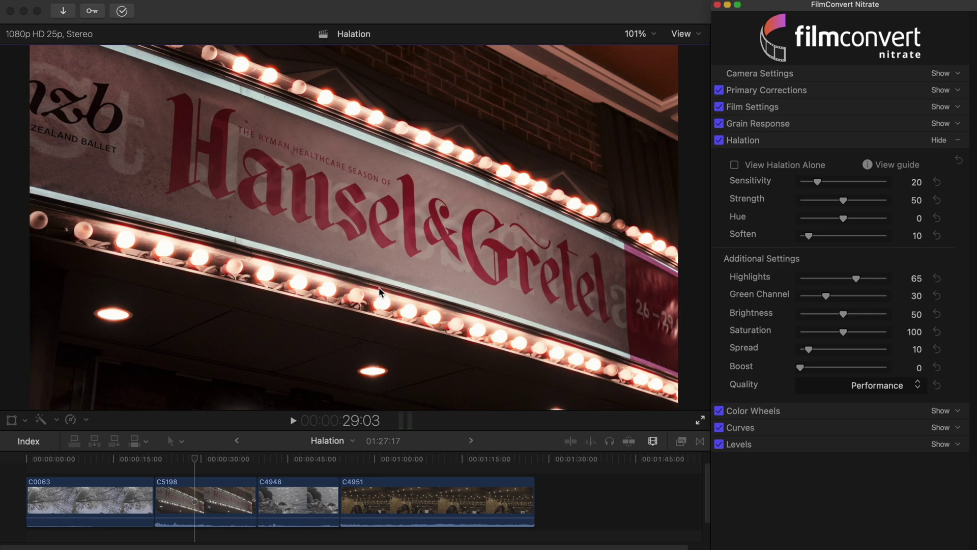
# Lower the marquee halation Sensitivity to 10 while viewing the halation alone
pyautogui.click(734, 164)
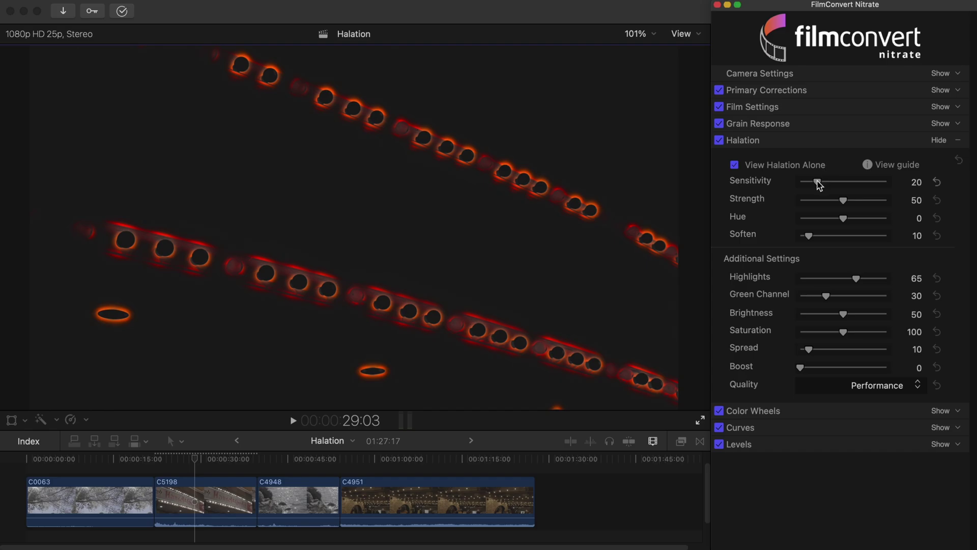
pyautogui.moveTo(817, 182); pyautogui.dragTo(809, 183)
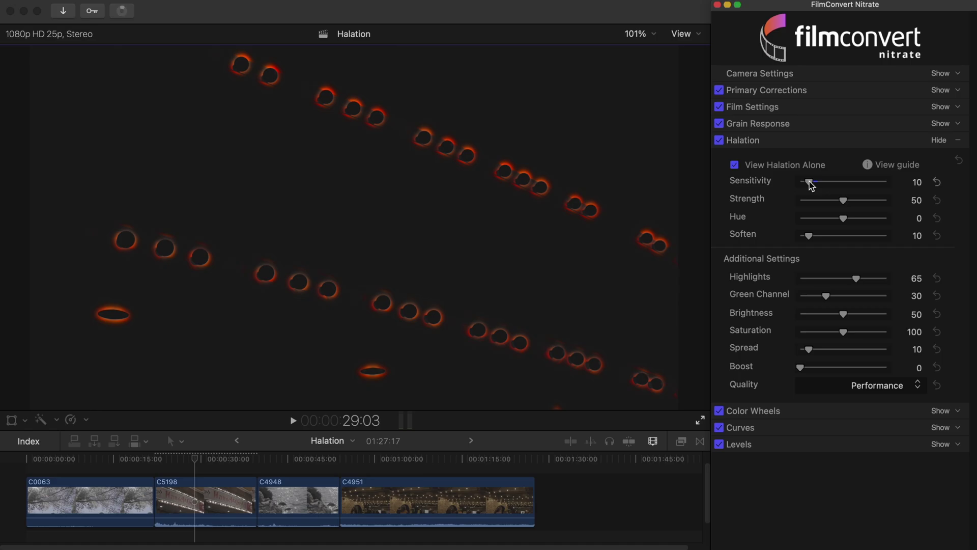
pyautogui.click(734, 164)
# Set the marquee halation to Strength 40, Hue -30, Soften 25 and Saturation 80
pyautogui.moveTo(843, 200); pyautogui.dragTo(836, 205)
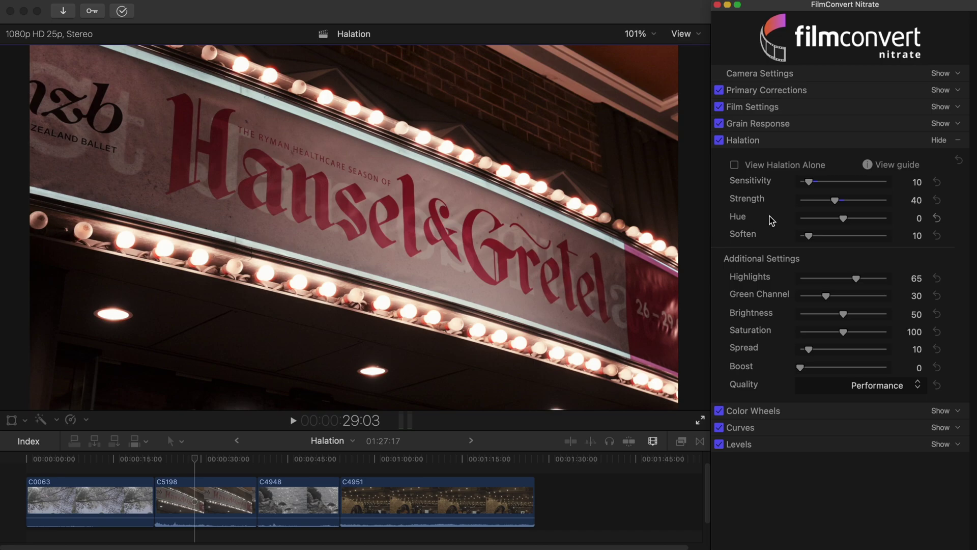
pyautogui.moveTo(836, 217)
pyautogui.mouseDown()
pyautogui.moveTo(845, 220)
pyautogui.moveTo(830, 221)
pyautogui.mouseUp()
pyautogui.moveTo(810, 236); pyautogui.dragTo(823, 237)
pyautogui.moveTo(844, 334); pyautogui.dragTo(836, 335)
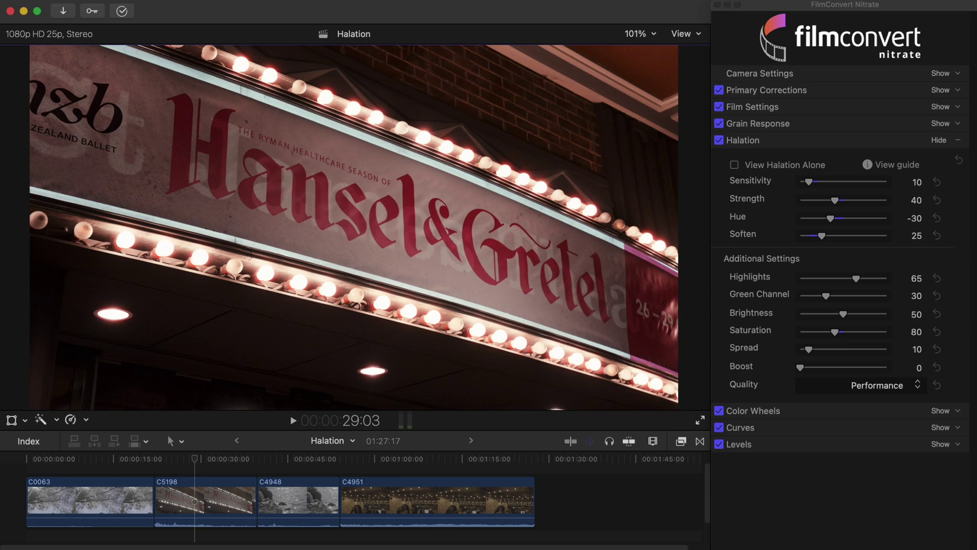
pyautogui.press('space')
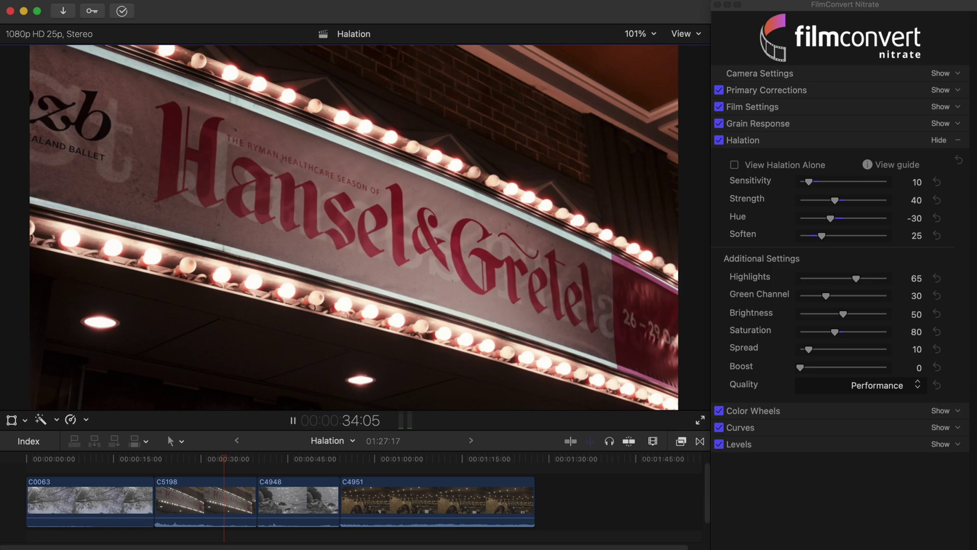
pyautogui.click(719, 140)
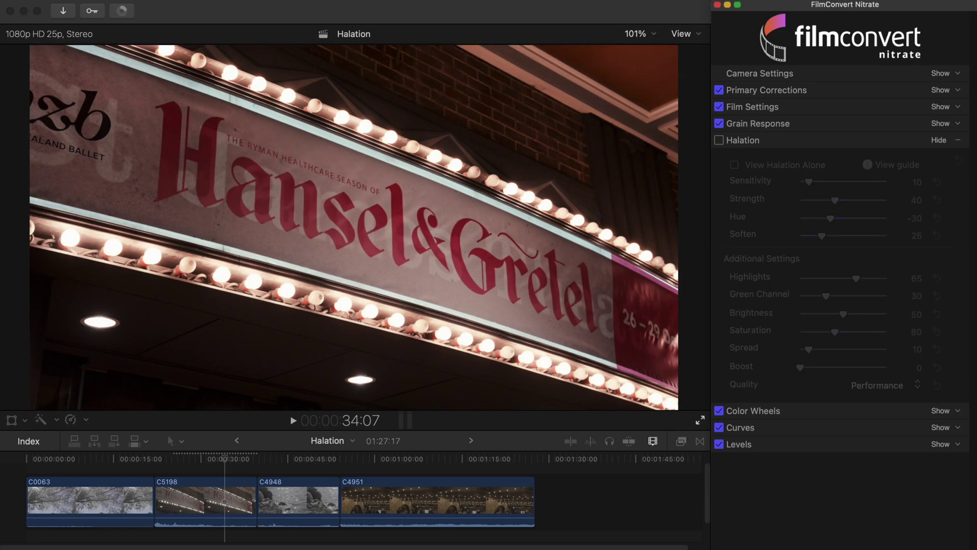
pyautogui.click(719, 140)
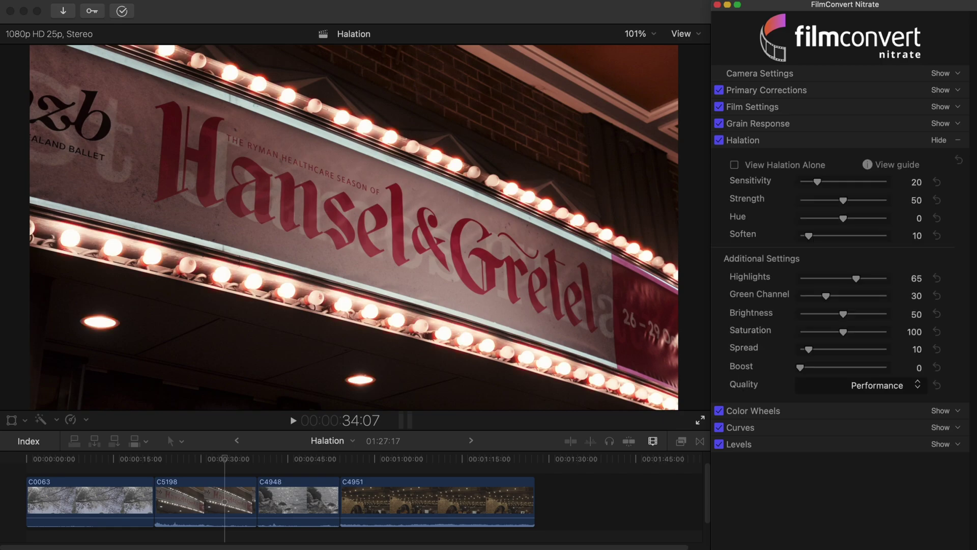